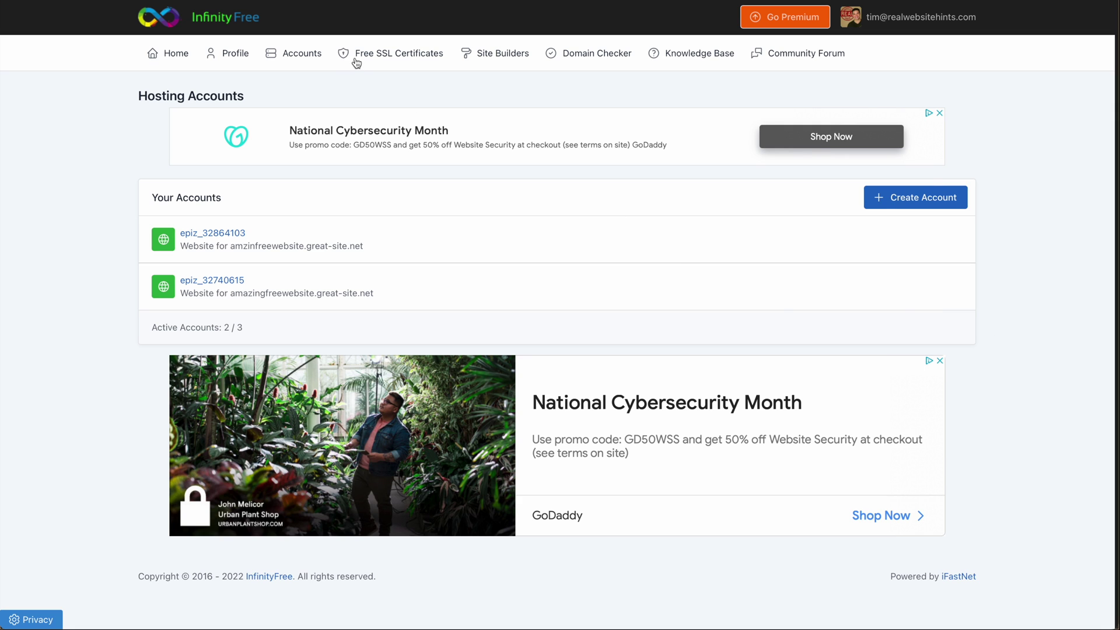
- Start a new SSL certificate request for amazingfreewebsite.com and choose Let's Encrypt as provider
{"action": "left_click", "coordinate": [390, 53]}
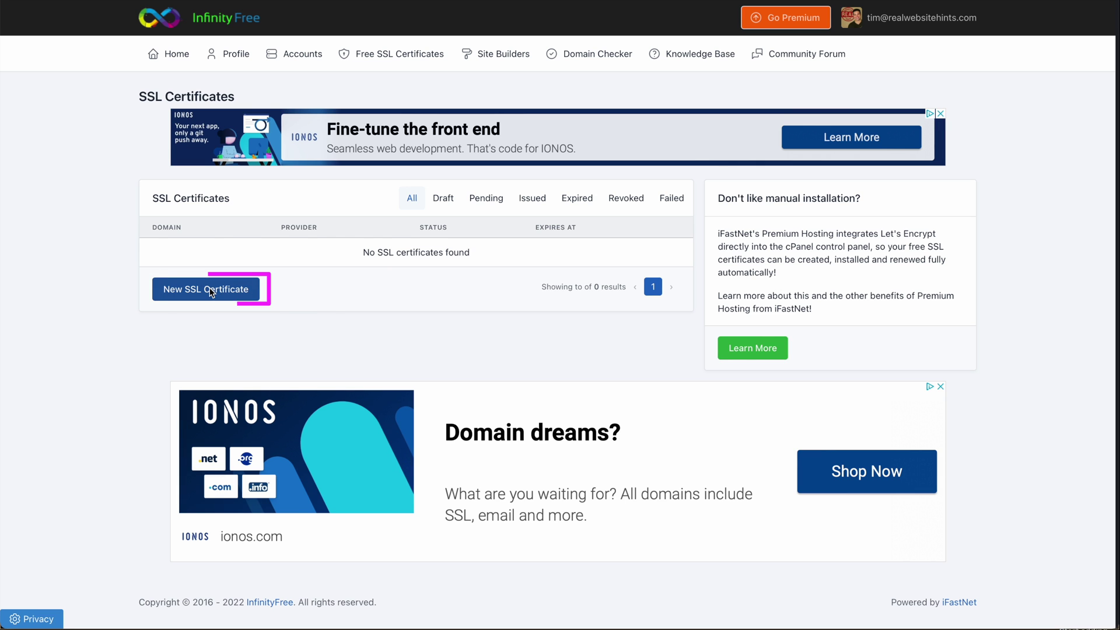
{"action": "left_click", "coordinate": [210, 291]}
{"action": "left_click", "coordinate": [225, 280]}
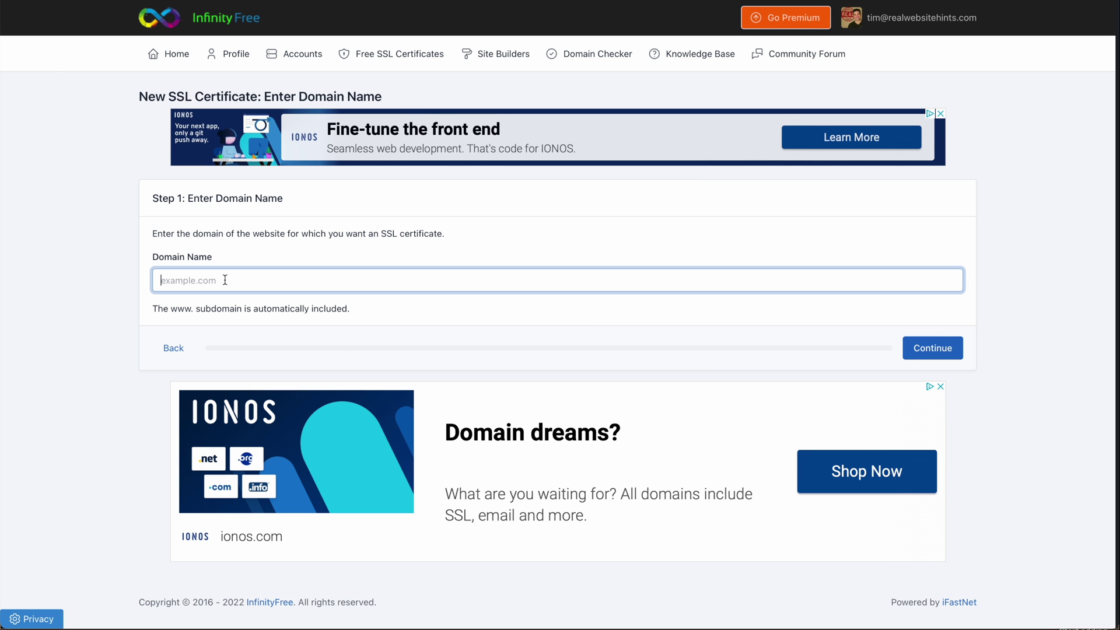
{"action": "type", "text": "amazingfreeweb"}
{"action": "type", "text": "site.com"}
{"action": "left_click", "coordinate": [937, 348]}
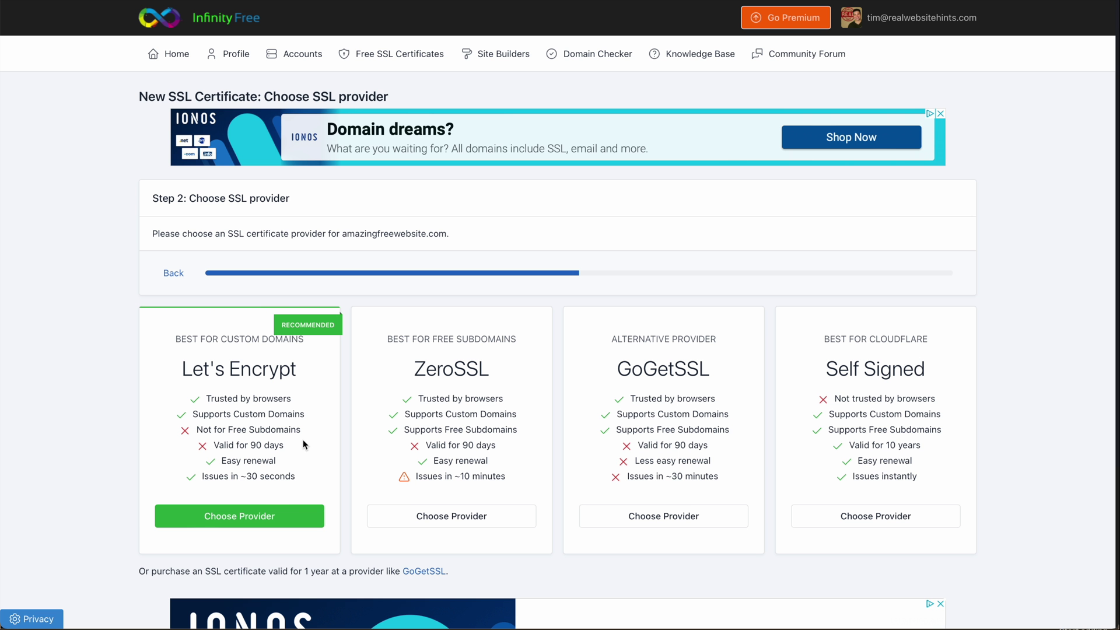
{"action": "left_click", "coordinate": [279, 519]}
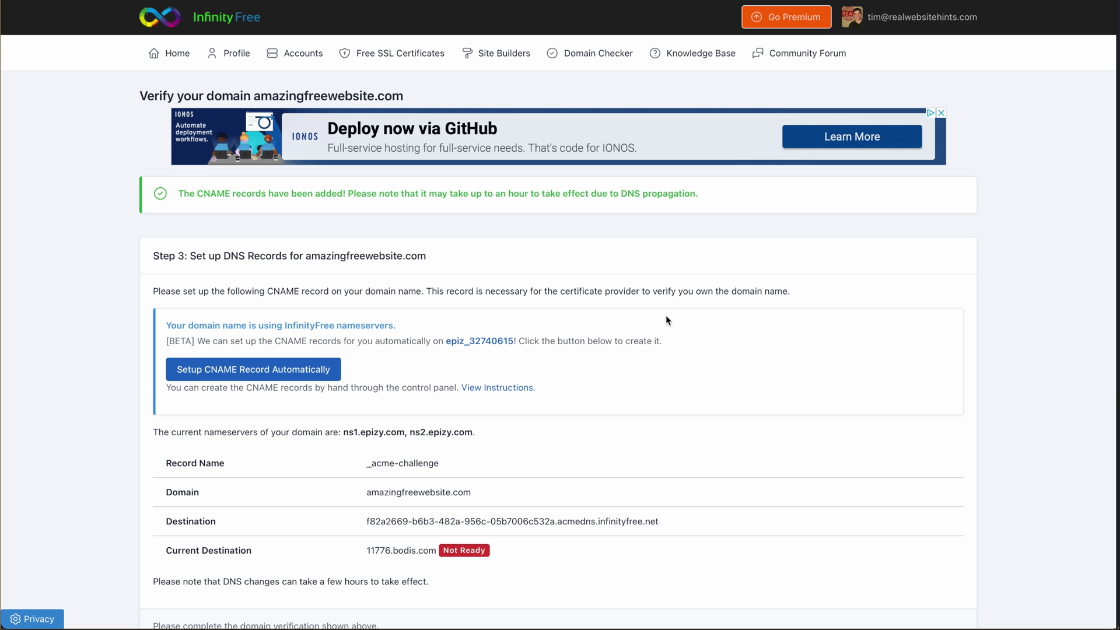
{"action": "scroll", "coordinate": [666, 316], "scroll_direction": "down", "scroll_amount": 2}
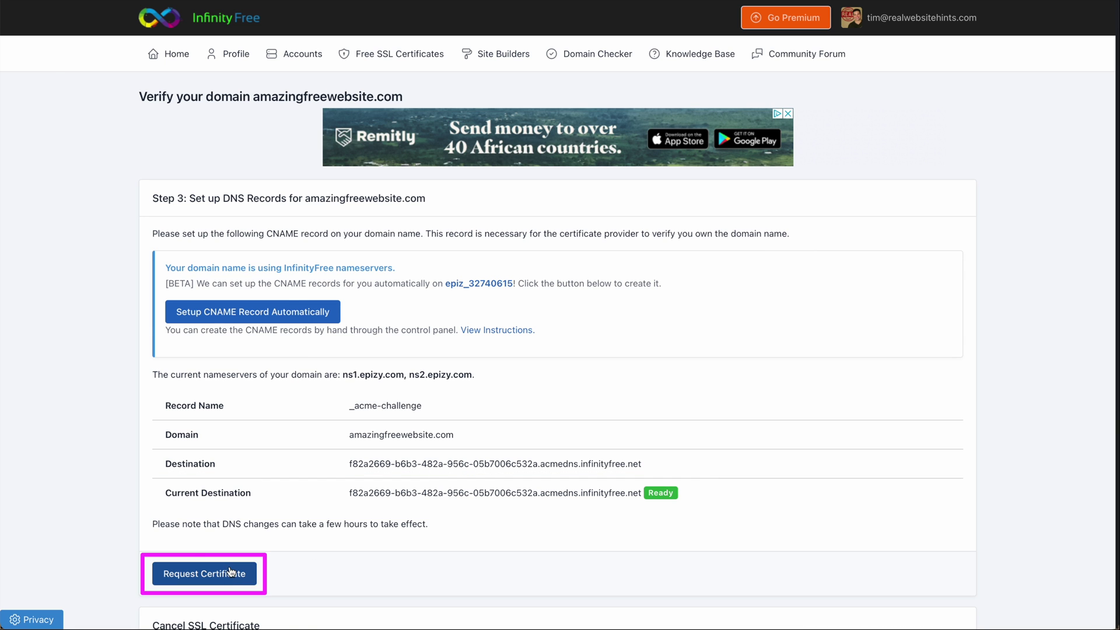
- Request the amazingfreewebsite.com certificate once its CNAME verification record shows Ready
{"action": "left_click", "coordinate": [230, 571]}
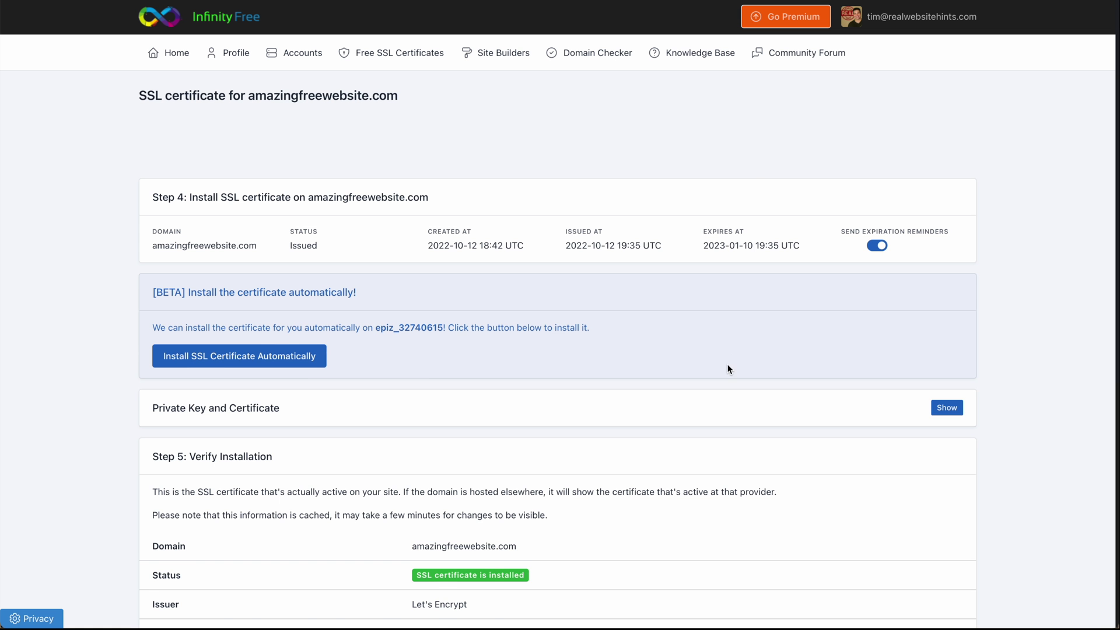
{"action": "scroll", "coordinate": [729, 369], "scroll_direction": "down", "scroll_amount": 2}
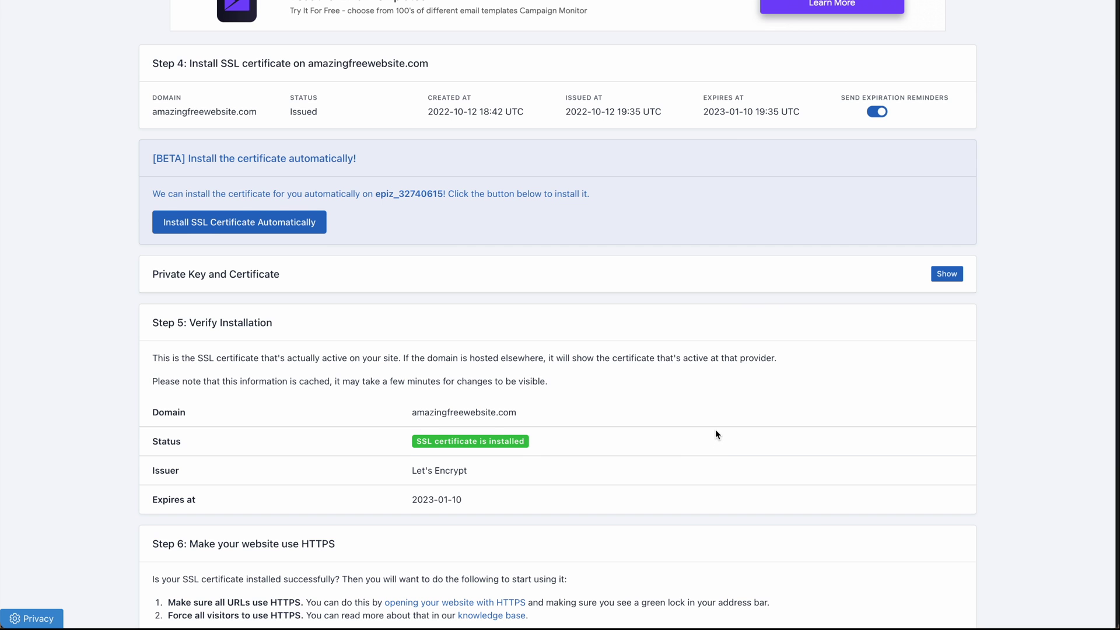
{"action": "scroll", "coordinate": [716, 429], "scroll_direction": "down", "scroll_amount": 3}
{"action": "scroll", "coordinate": [715, 430], "scroll_direction": "down", "scroll_amount": 2}
{"action": "scroll", "coordinate": [715, 430], "scroll_direction": "up", "scroll_amount": 1}
{"action": "scroll", "coordinate": [714, 429], "scroll_direction": "up", "scroll_amount": 6}
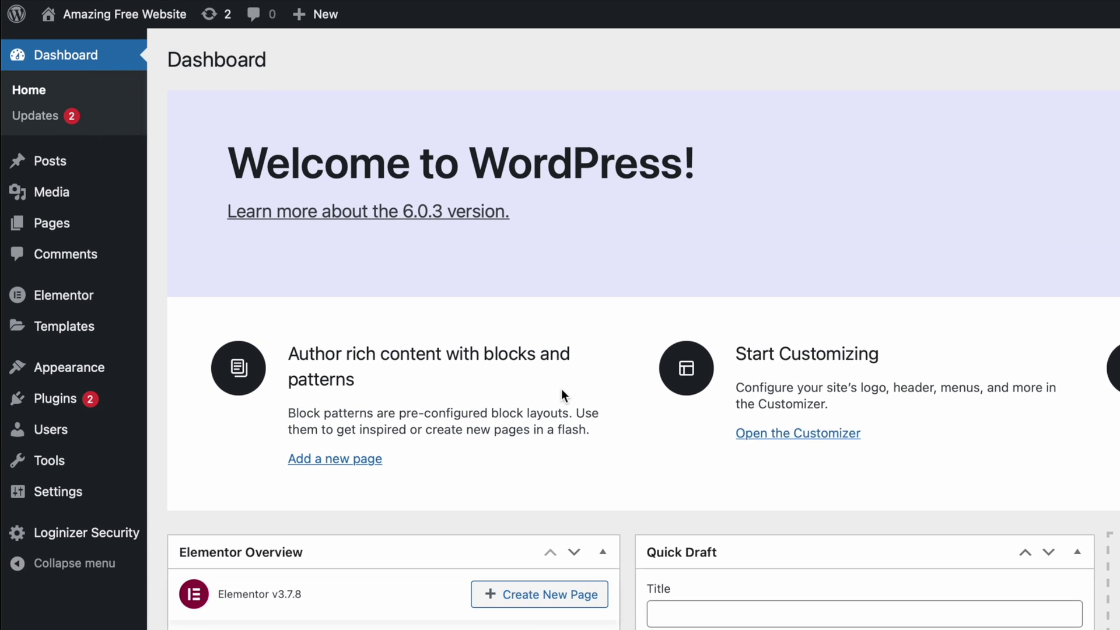
{"action": "mouse_move", "coordinate": [60, 508]}
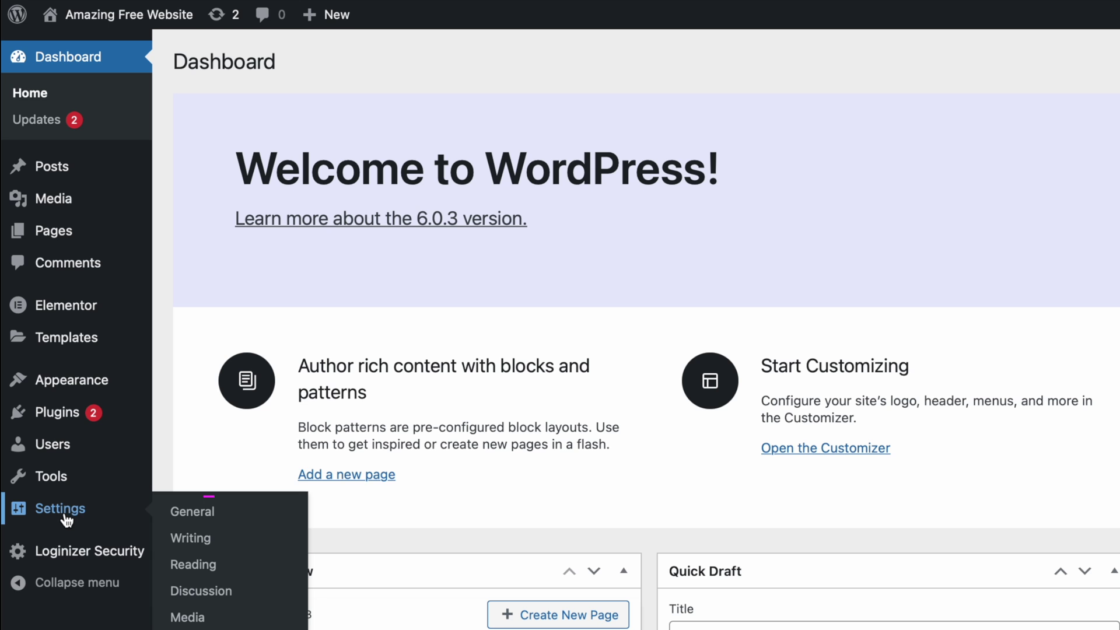
- In General Settings, add an 's' to make the WordPress Address and Site Address https
{"action": "left_click", "coordinate": [195, 514]}
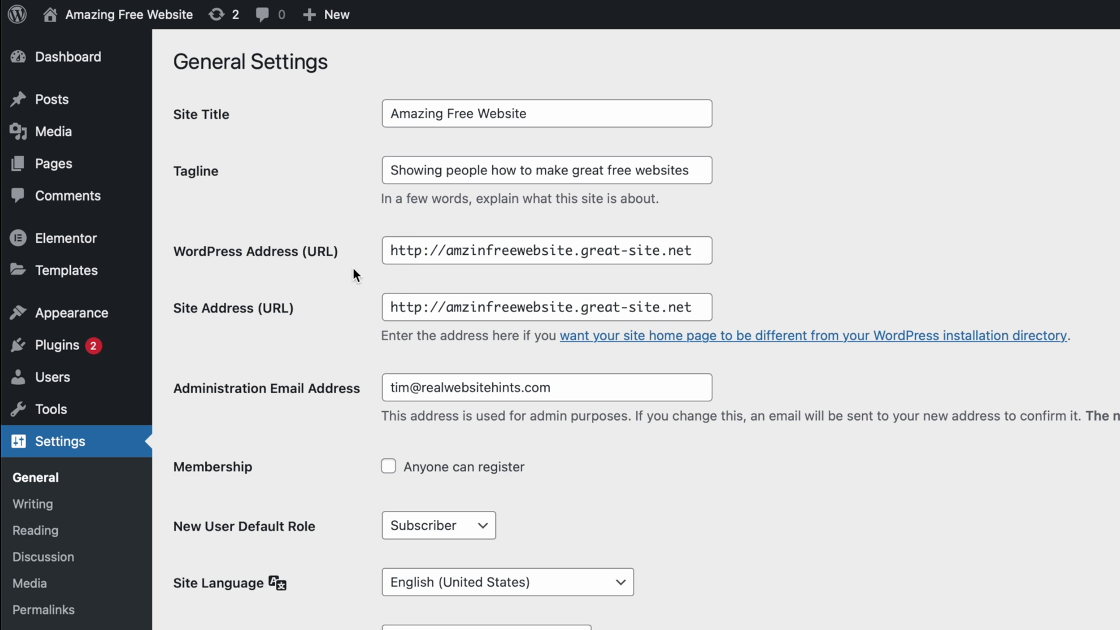
{"action": "left_click", "coordinate": [423, 251]}
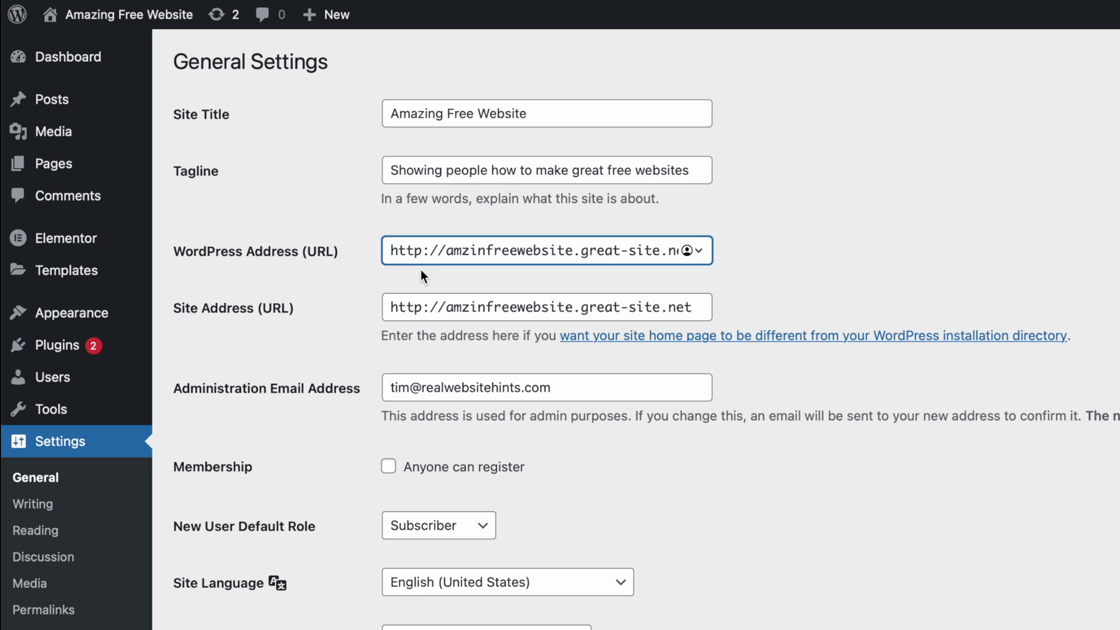
{"action": "type", "text": "s"}
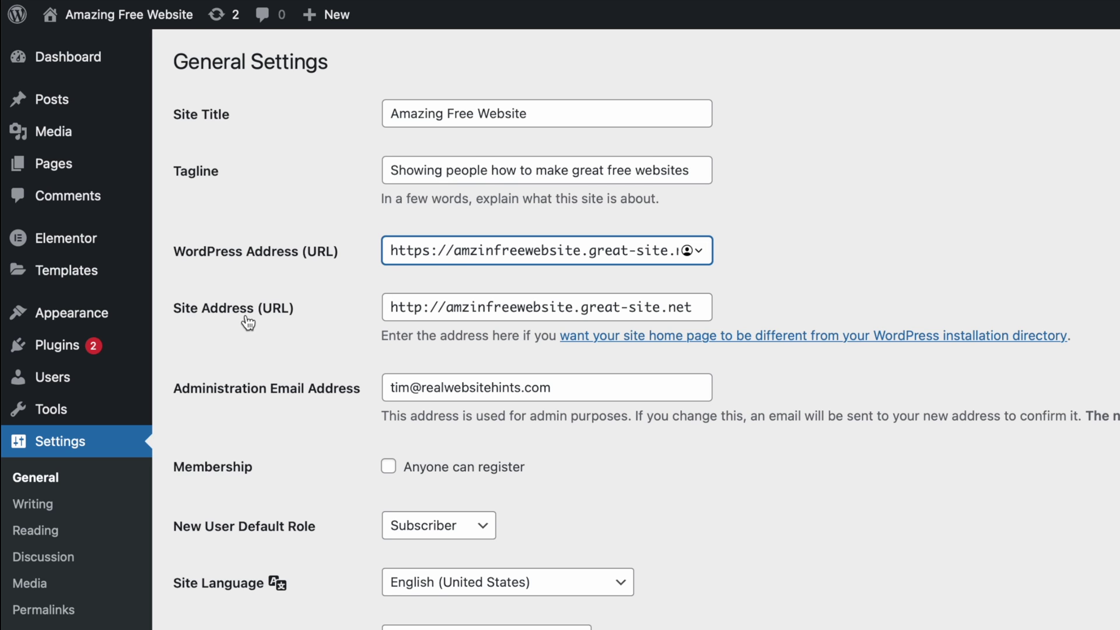
{"action": "left_click", "coordinate": [422, 308]}
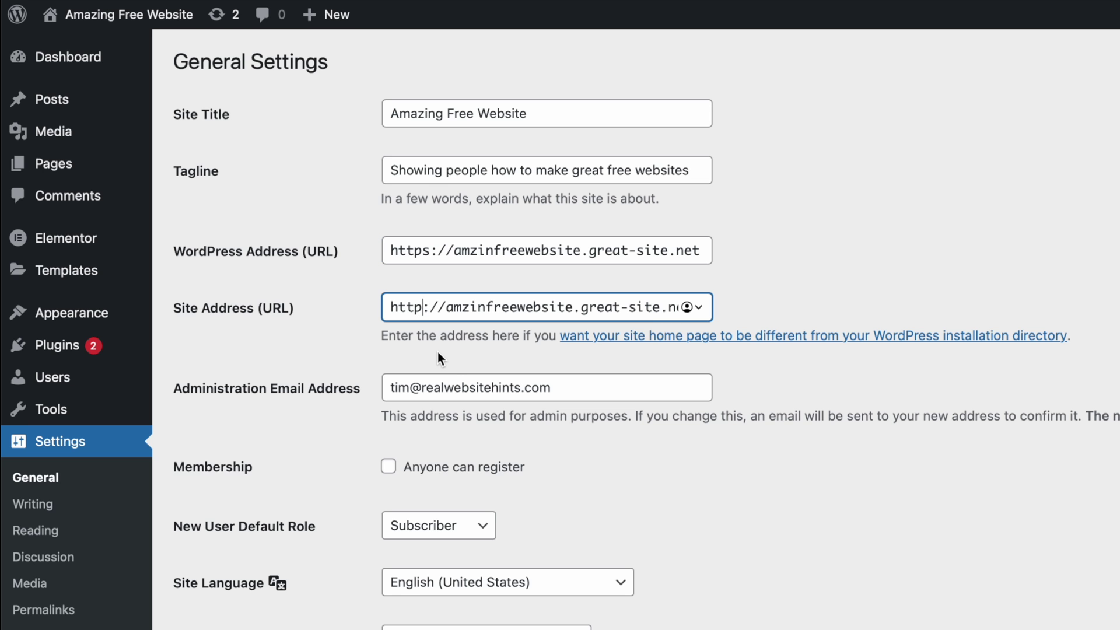
{"action": "type", "text": "s"}
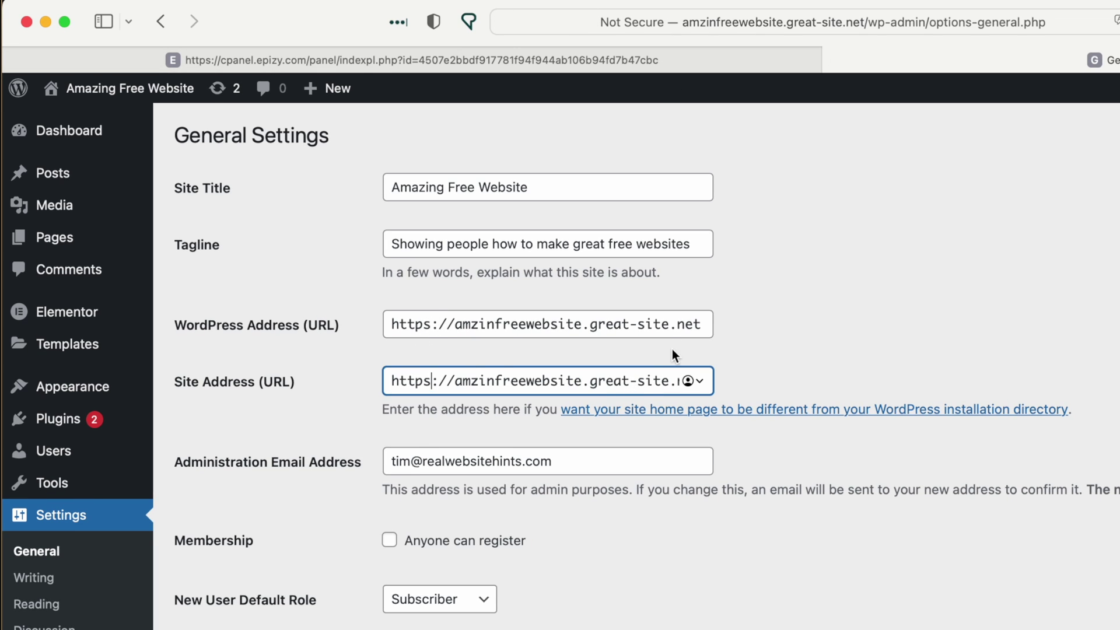
{"action": "scroll", "coordinate": [632, 367], "scroll_direction": "down", "scroll_amount": 8}
{"action": "scroll", "coordinate": [632, 367], "scroll_direction": "down", "scroll_amount": 8}
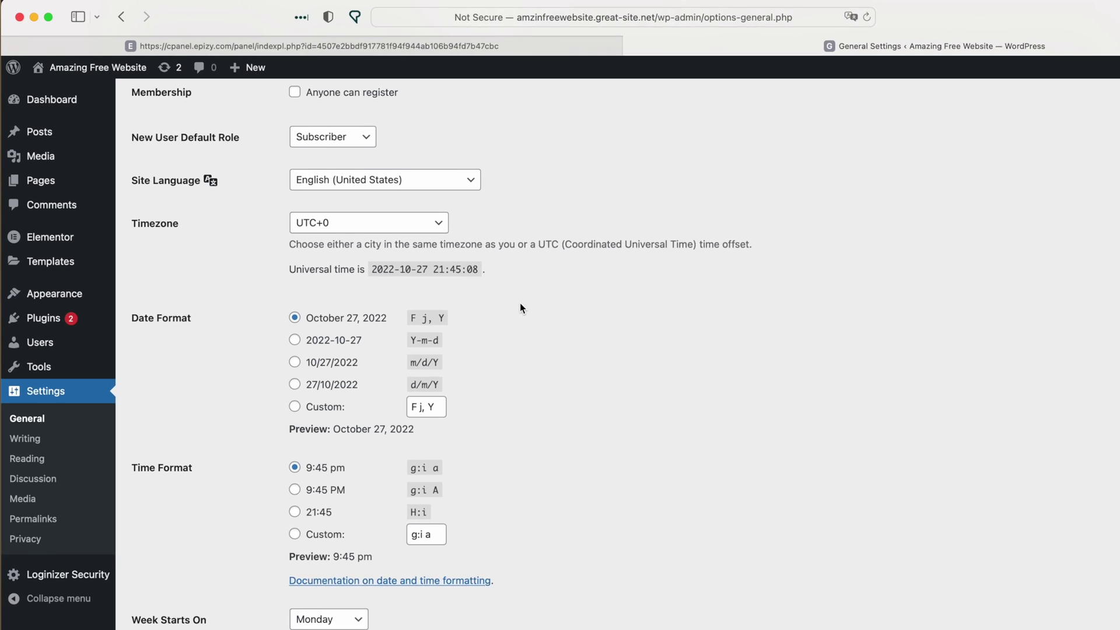
- Save the General Settings with the new https WordPress Address and Site Address
{"action": "left_click", "coordinate": [153, 604]}
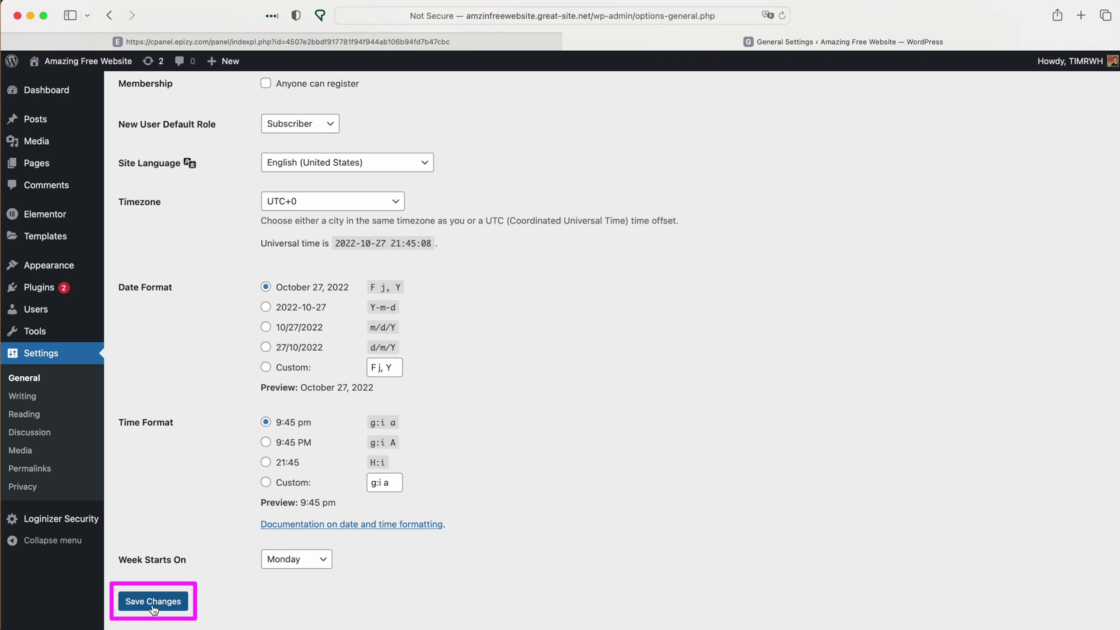